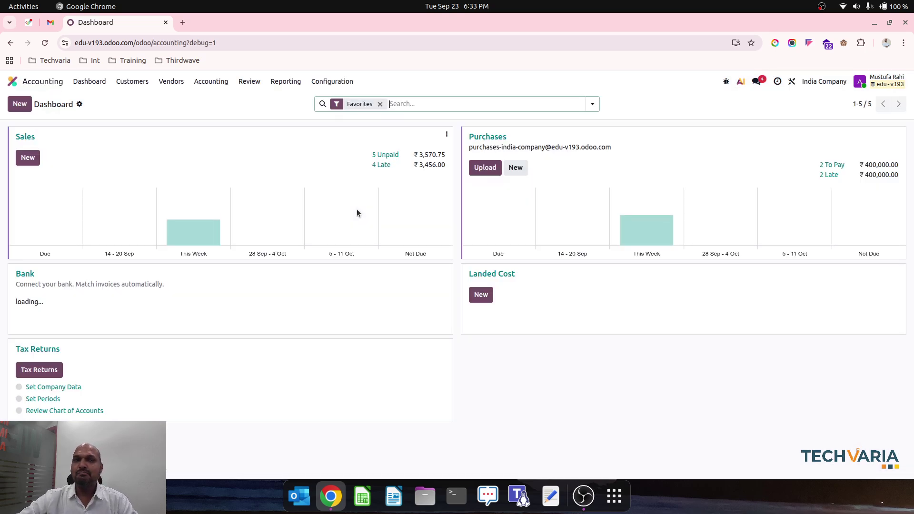
Open the Customers menu on the Accounting dashboard
left_click(125, 83)
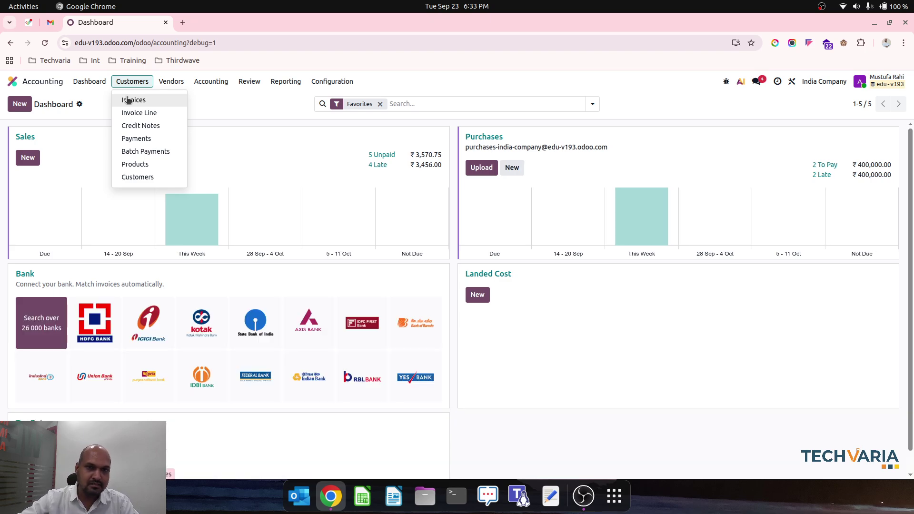
Switch on the Active toggle for the AED currency in the Currencies list
mouse_move(327, 83)
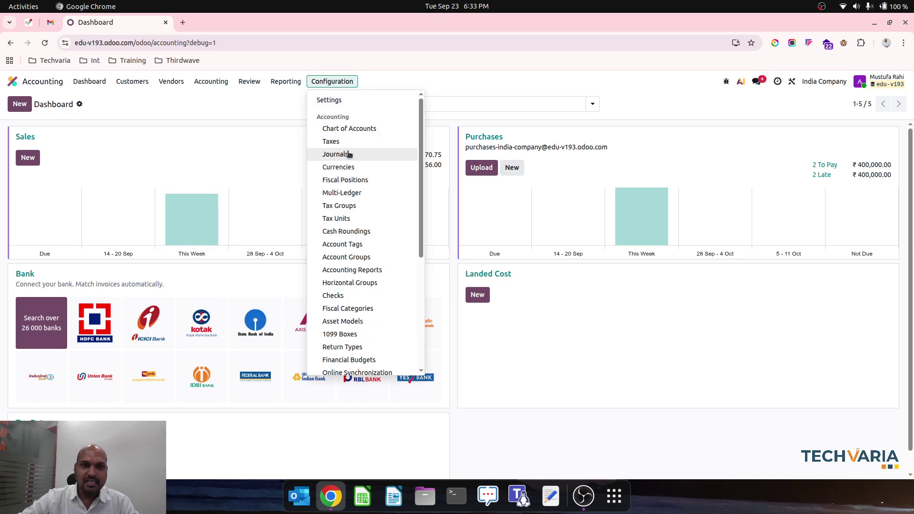
left_click(354, 166)
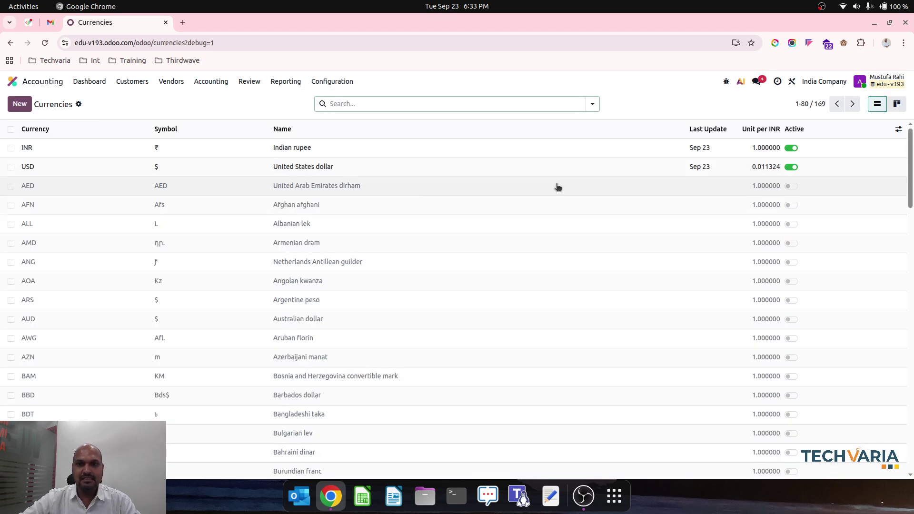
left_click(791, 186)
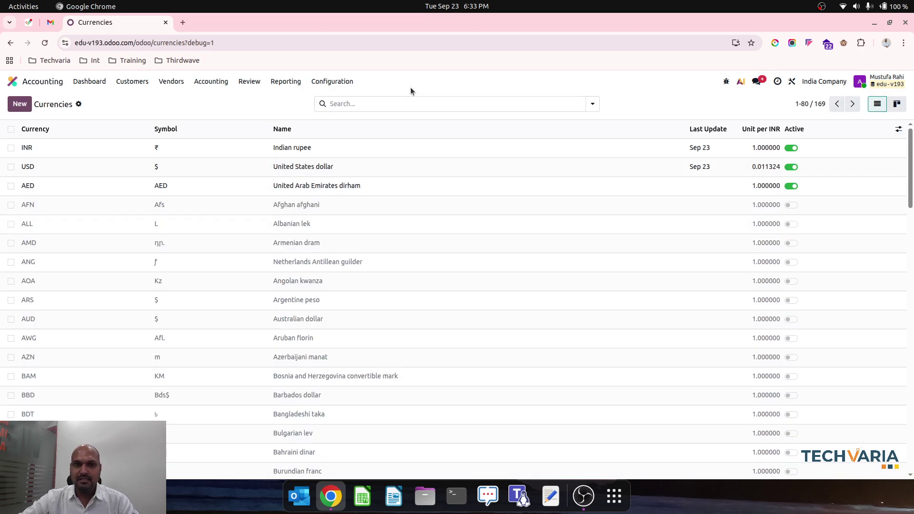
left_click(816, 84)
left_click(815, 84)
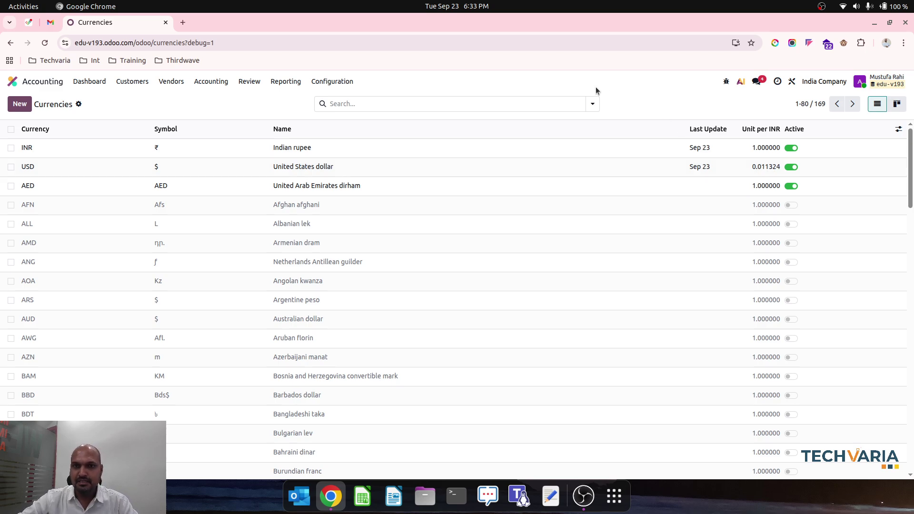
left_click(332, 81)
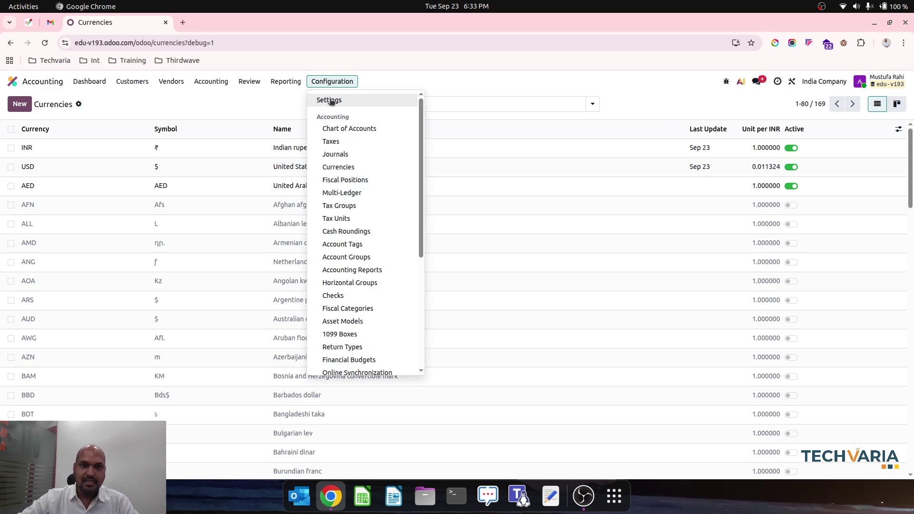
Set the next rate update to Sep 22, refresh rates, save, and reopen Currencies
left_click(328, 98)
scroll(500, 317, "down", 15)
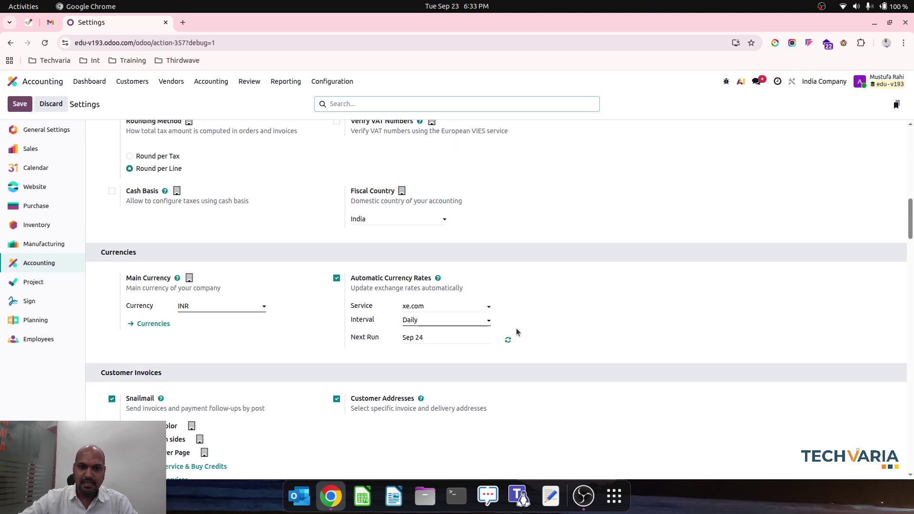
left_click(506, 341)
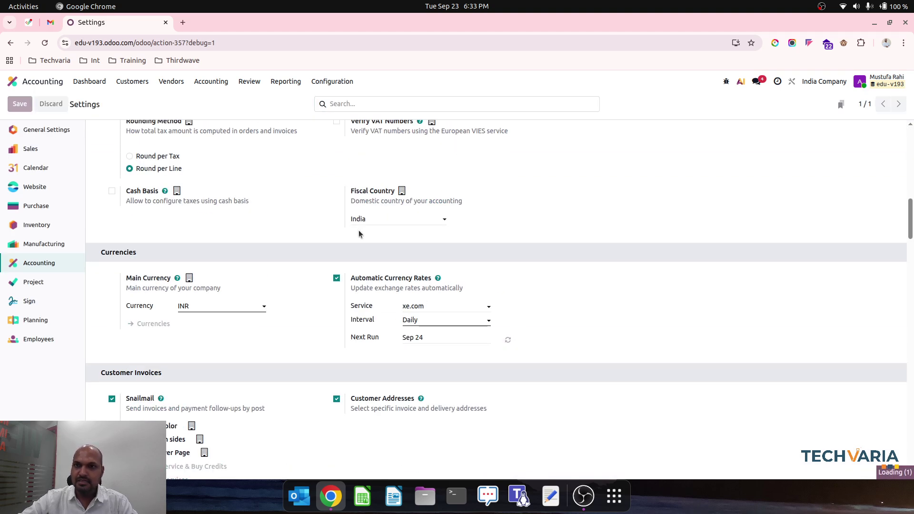
left_click(418, 341)
left_click(426, 284)
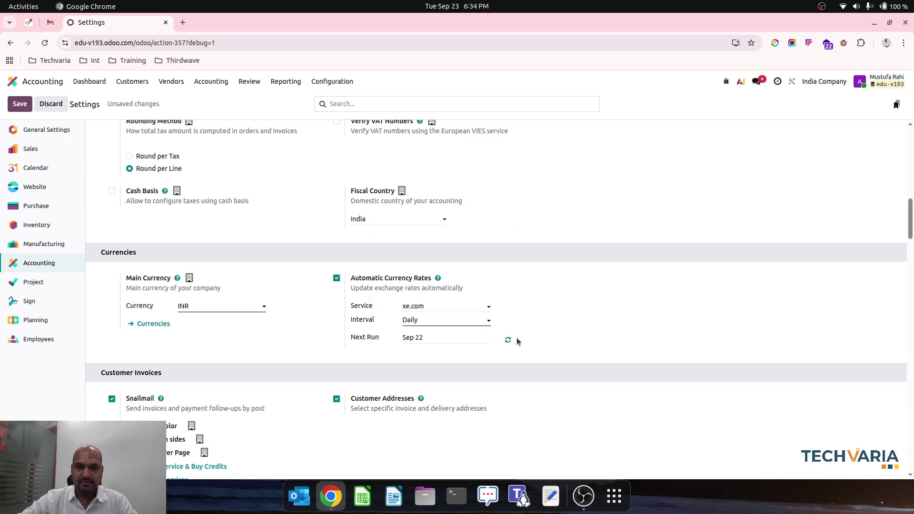
left_click(508, 340)
left_click(320, 300)
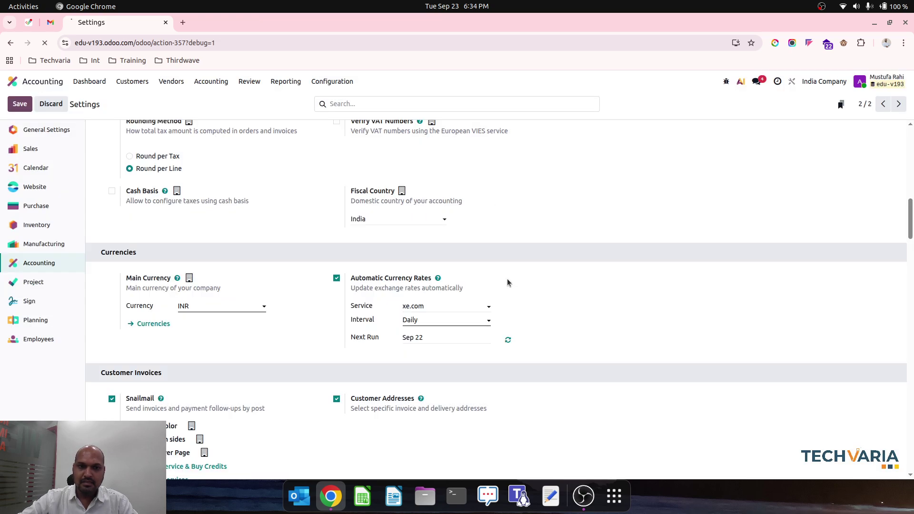
left_click(329, 82)
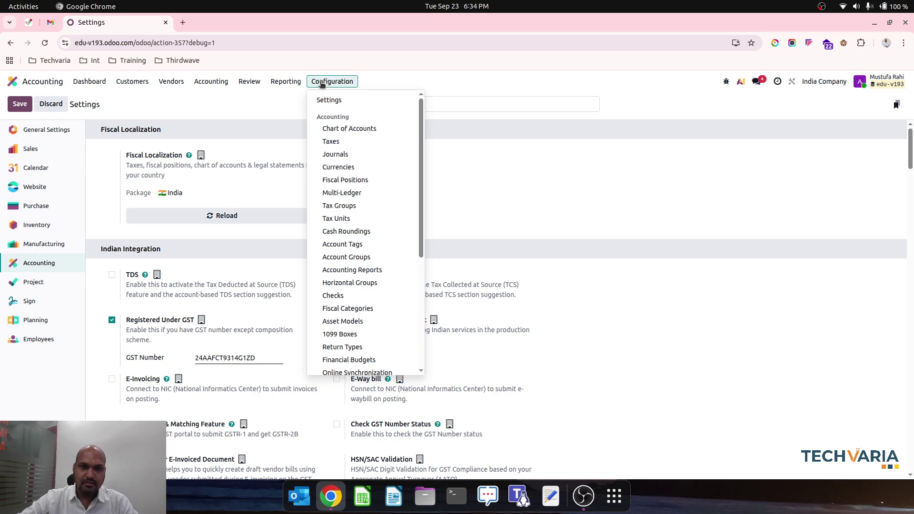
left_click(344, 166)
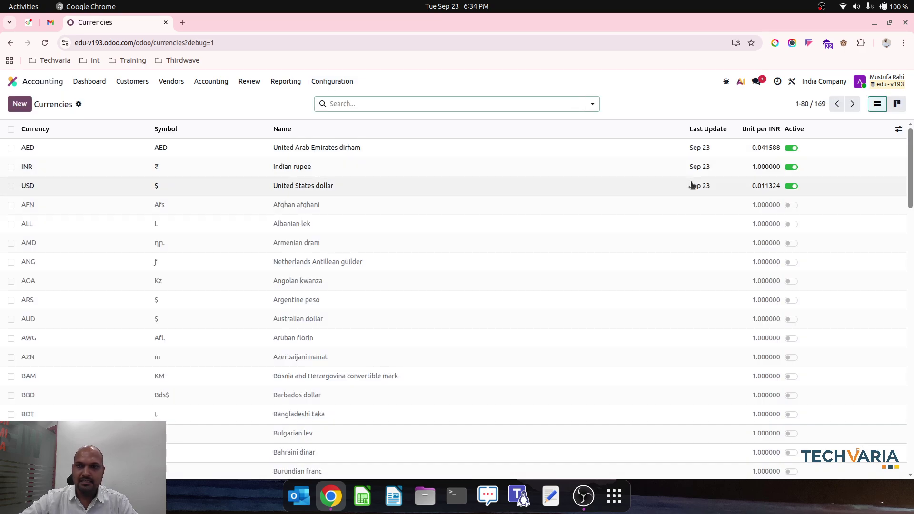
left_click(701, 147)
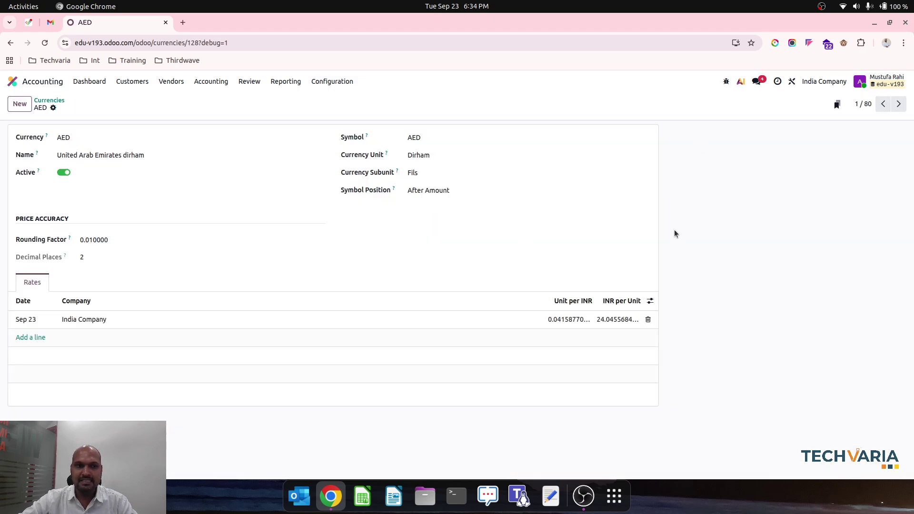
left_click(898, 105)
left_click(900, 108)
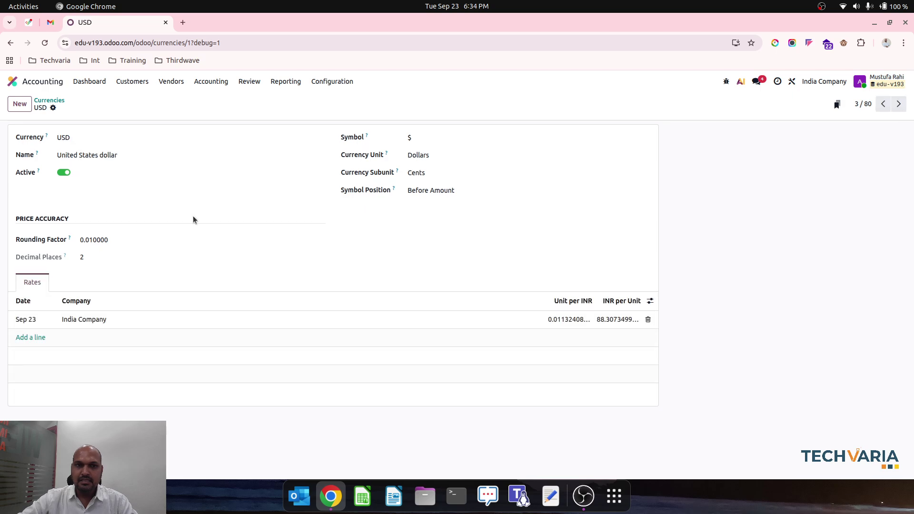
left_click(49, 101)
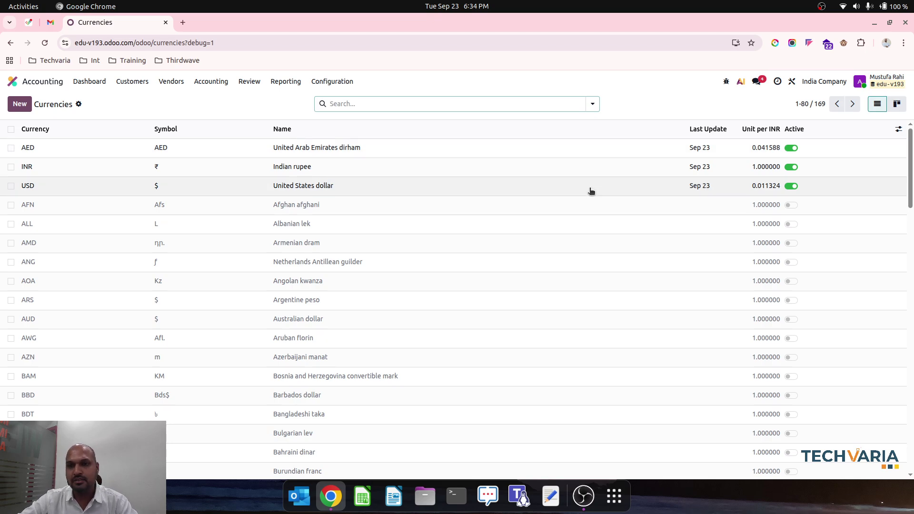
Start a new customer invoice for Customer1 in AED currency
left_click(132, 82)
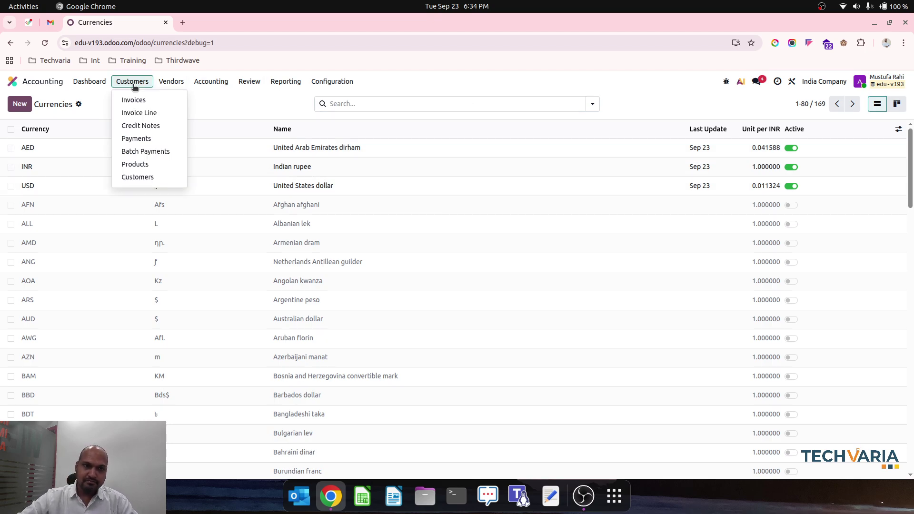
left_click(143, 96)
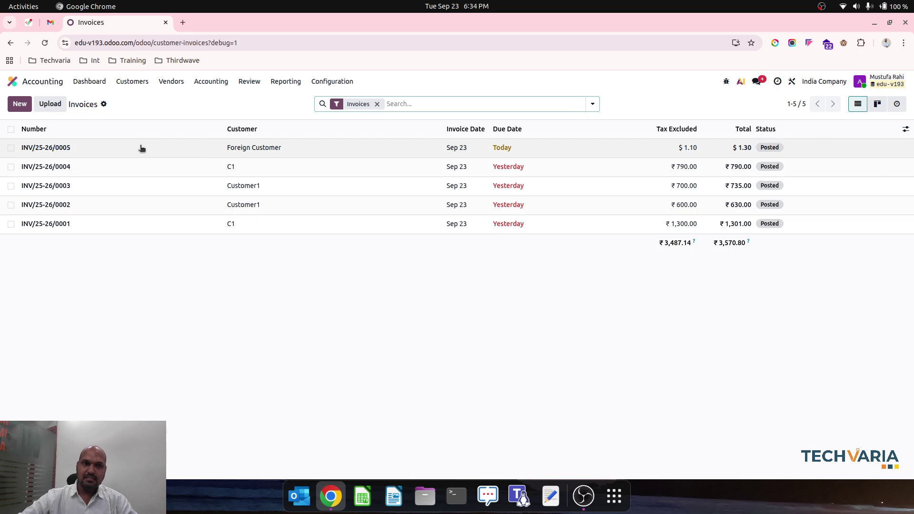
left_click(18, 105)
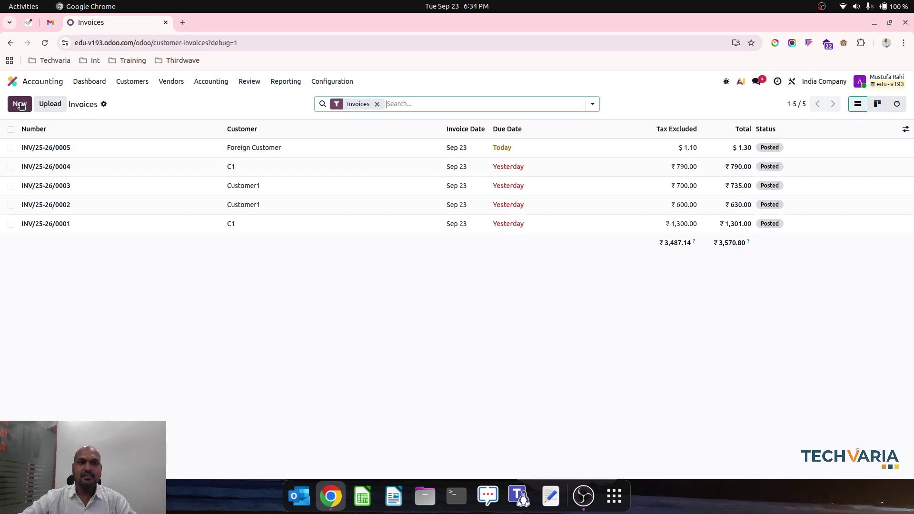
left_click(149, 199)
left_click(126, 210)
left_click(386, 236)
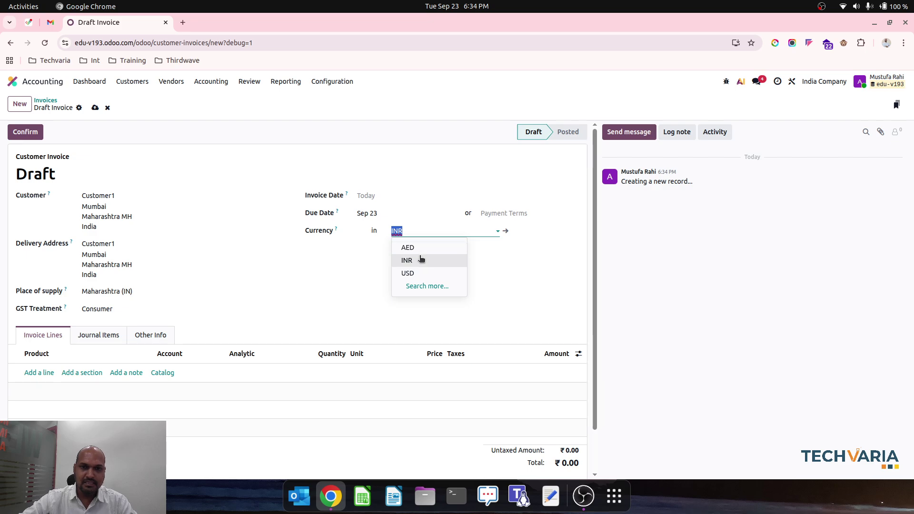
left_click(409, 247)
left_click(497, 276)
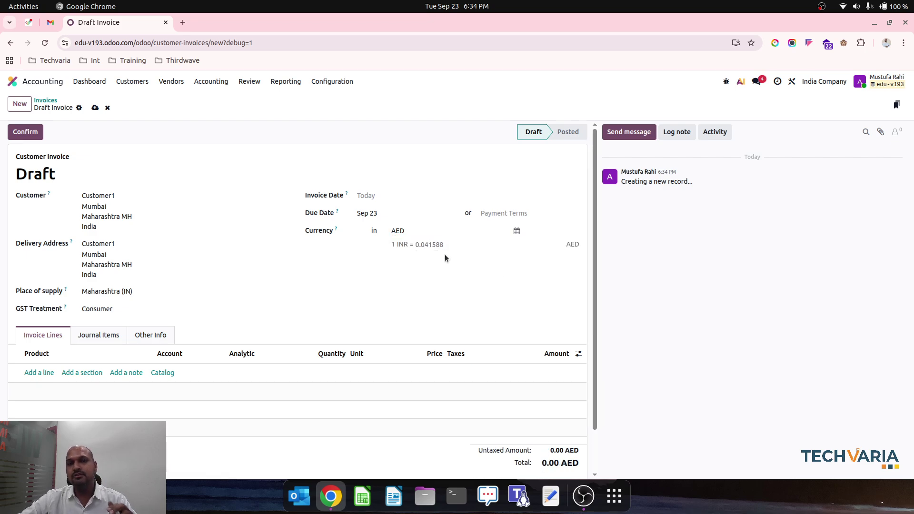
Add an invoice line for NEW11 priced at 100
left_click(41, 373)
left_click(64, 313)
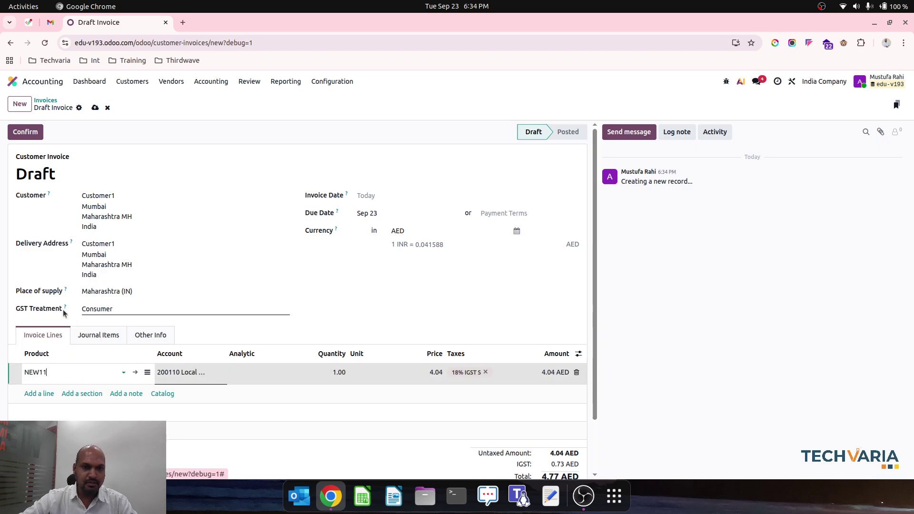
left_click(431, 372)
type("100")
key("Tab")
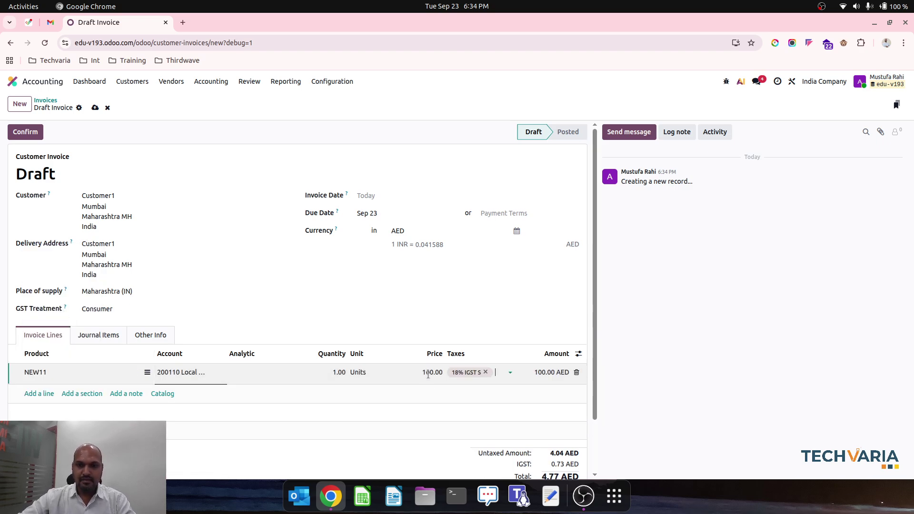
scroll(238, 357, "down", 2)
Add a NewP12 line priced at 200 and save the draft invoice
left_click(46, 333)
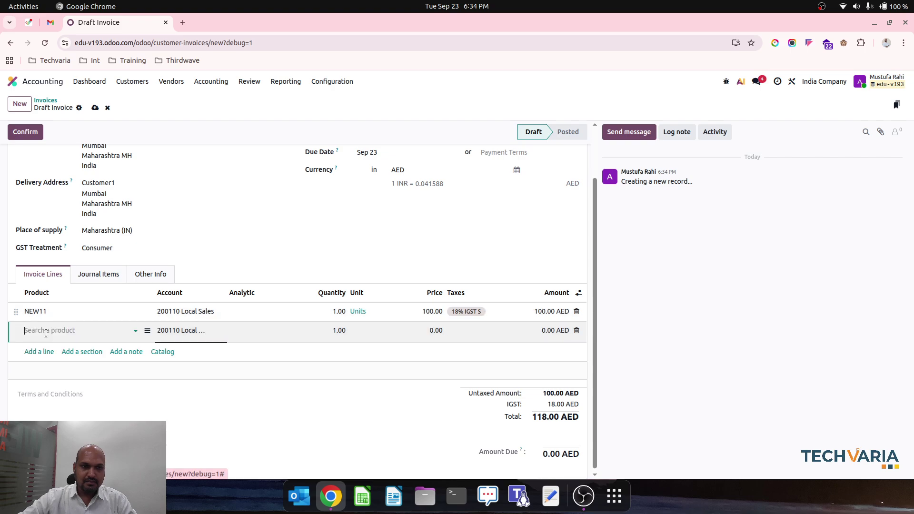
left_click(65, 412)
left_click(429, 339)
type("200")
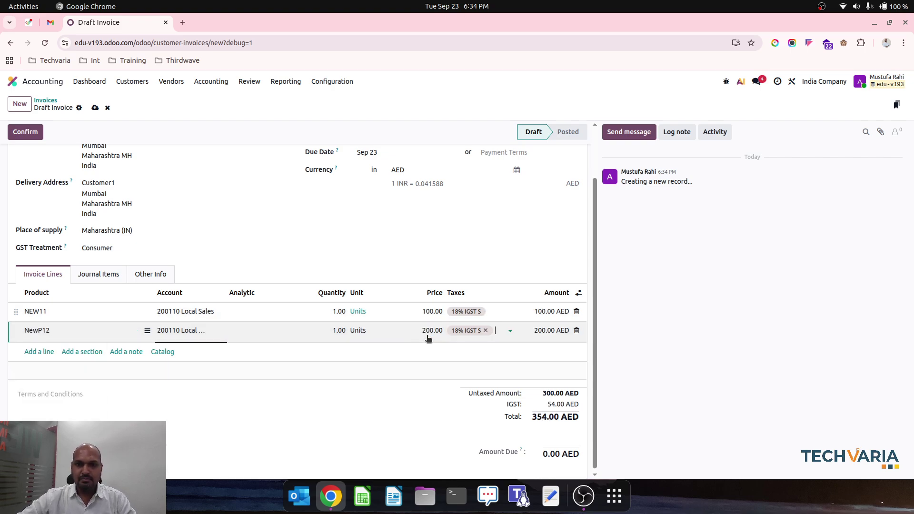
left_click(456, 246)
left_click(95, 108)
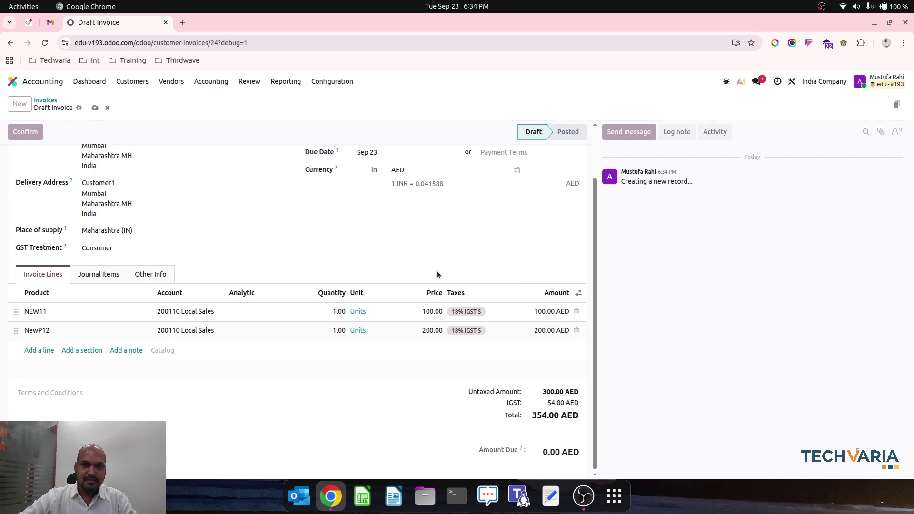
Override the invoice's exchange rate to 0.041577 under Journal Items and save
left_click(579, 291)
left_click(494, 276)
left_click(88, 273)
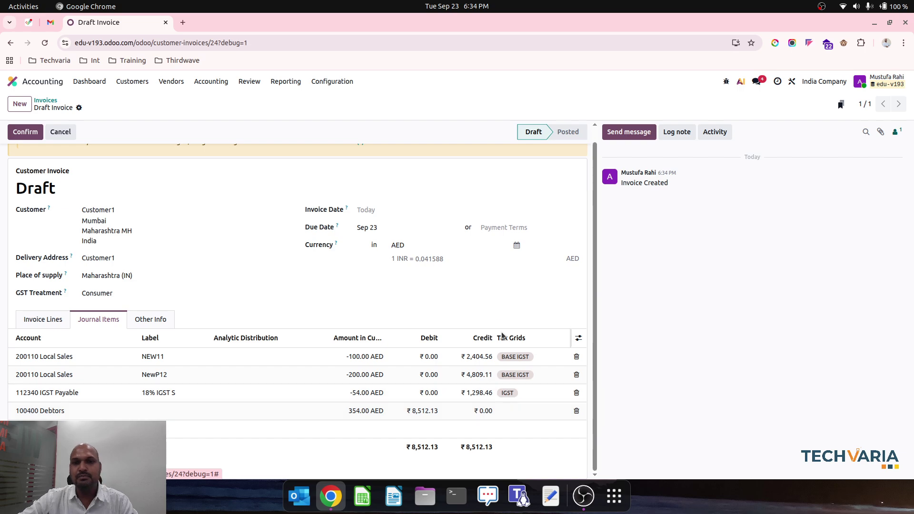
left_click(465, 258)
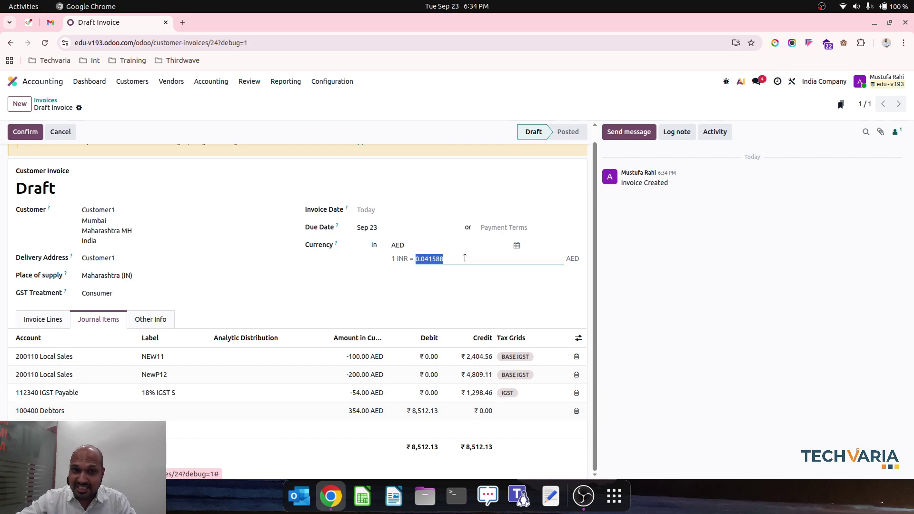
left_click(465, 258)
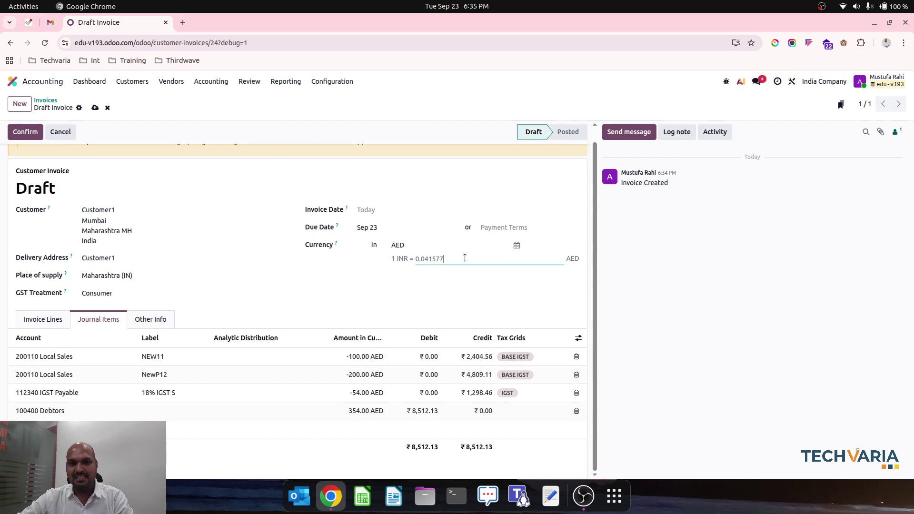
left_click(439, 301)
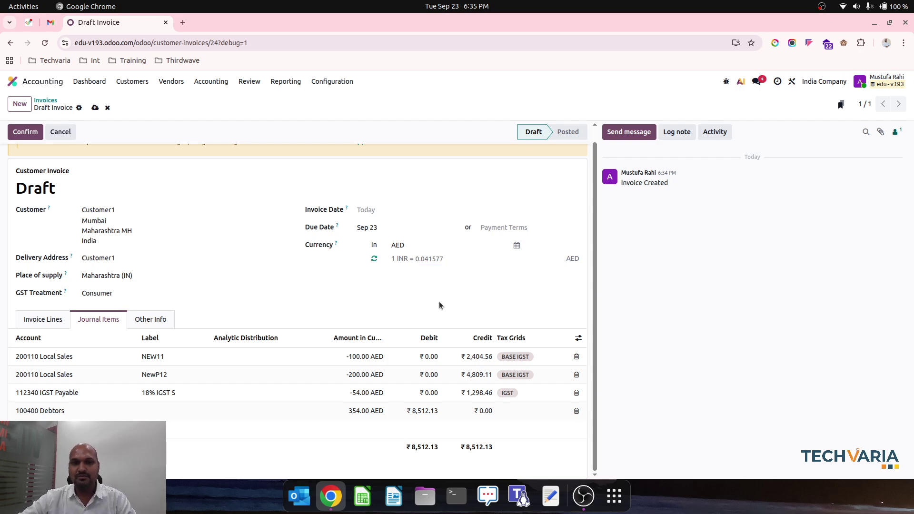
left_click(95, 108)
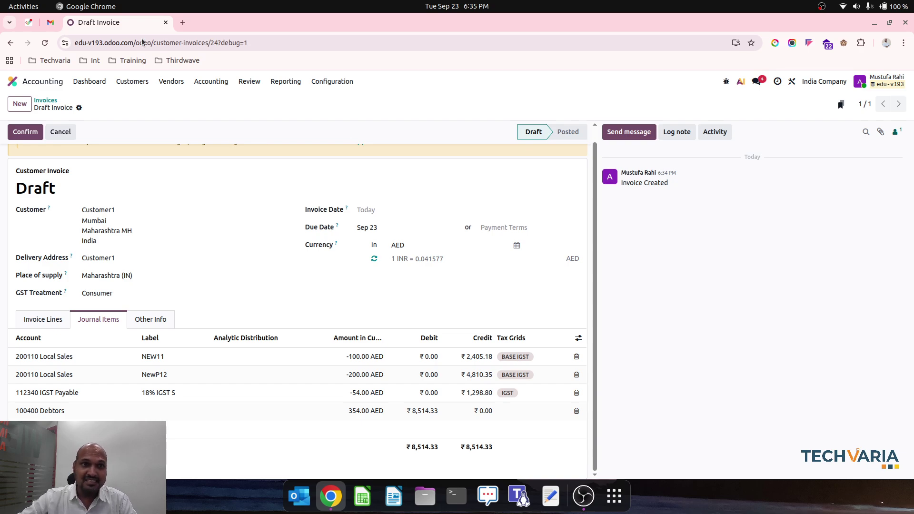
right_click(127, 26)
In a duplicate tab, check the stored INR, USD and AED currency rates
left_click(180, 119)
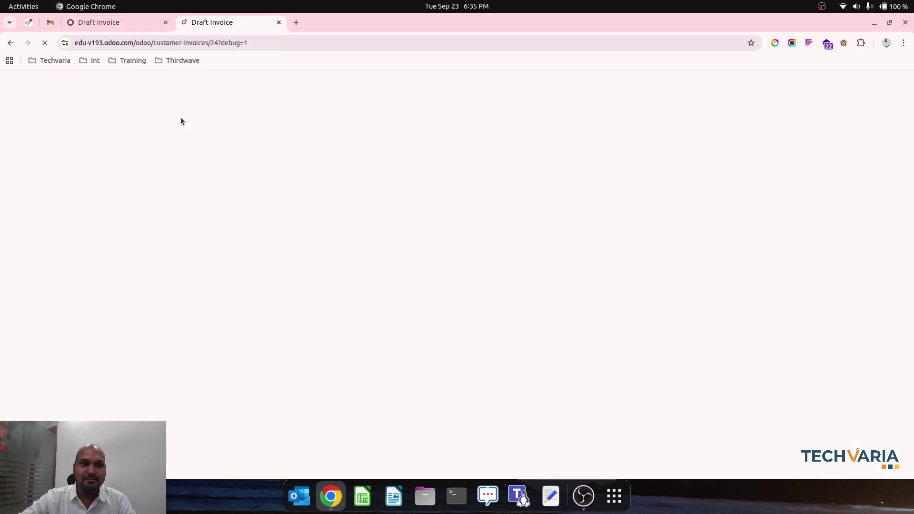
left_click(340, 86)
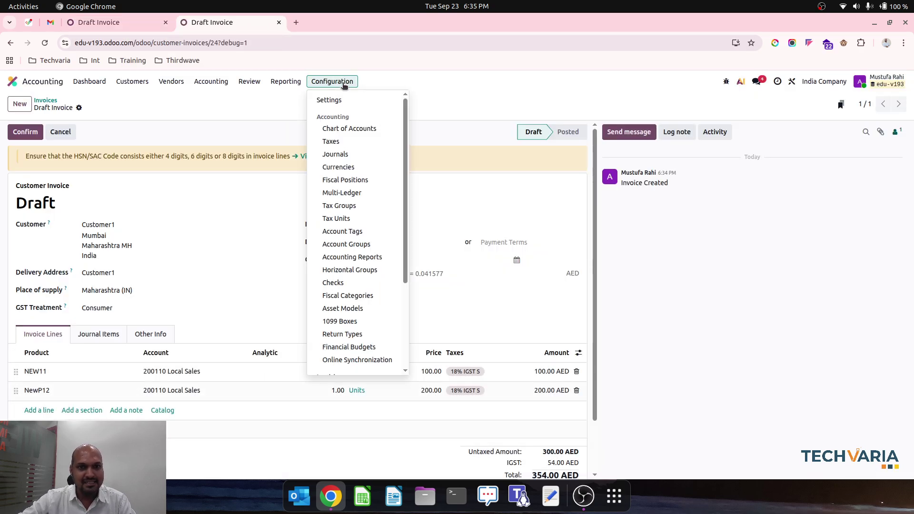
left_click(359, 167)
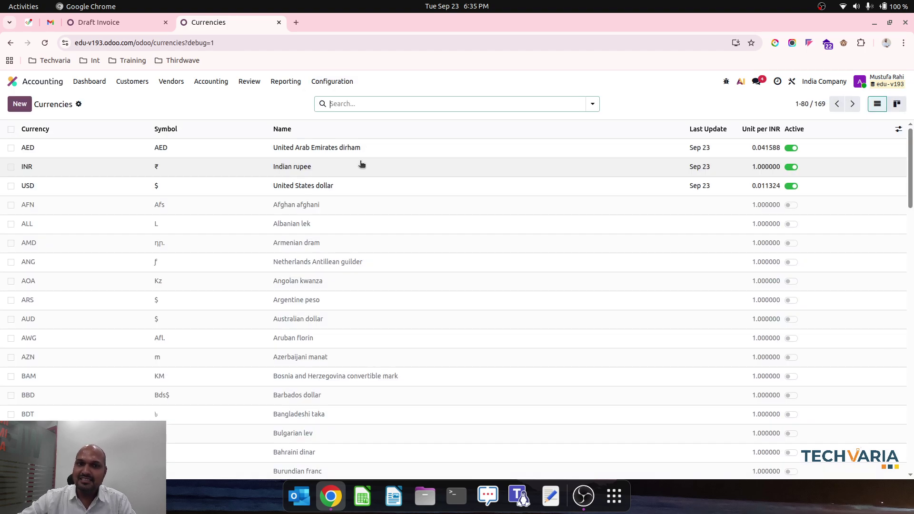
left_click(322, 168)
left_click(896, 103)
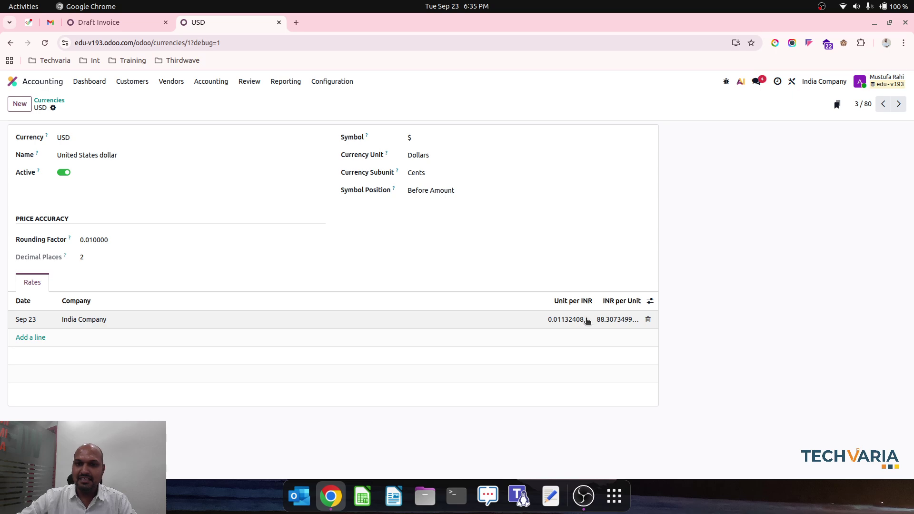
left_click_drag(623, 301, 648, 301)
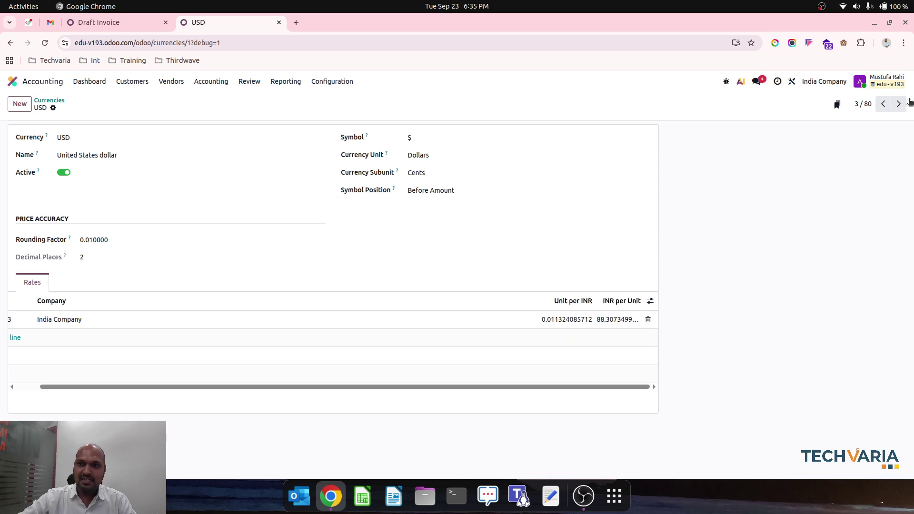
left_click(884, 103)
left_click(883, 104)
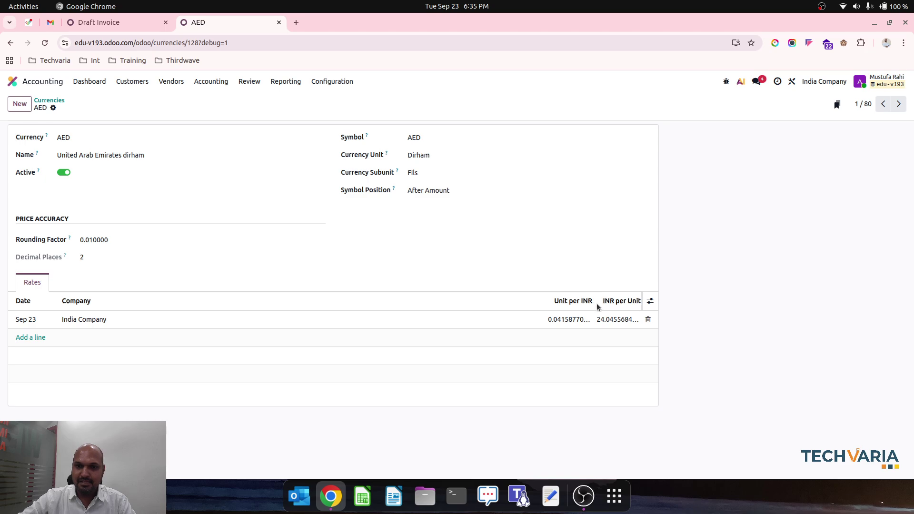
left_click_drag(594, 302, 617, 302)
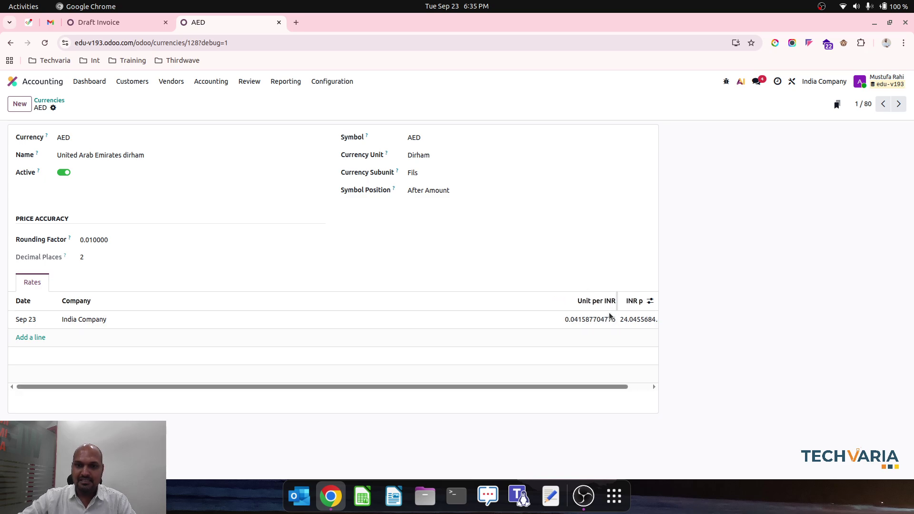
scroll(612, 317, "right", 1)
left_click(114, 22)
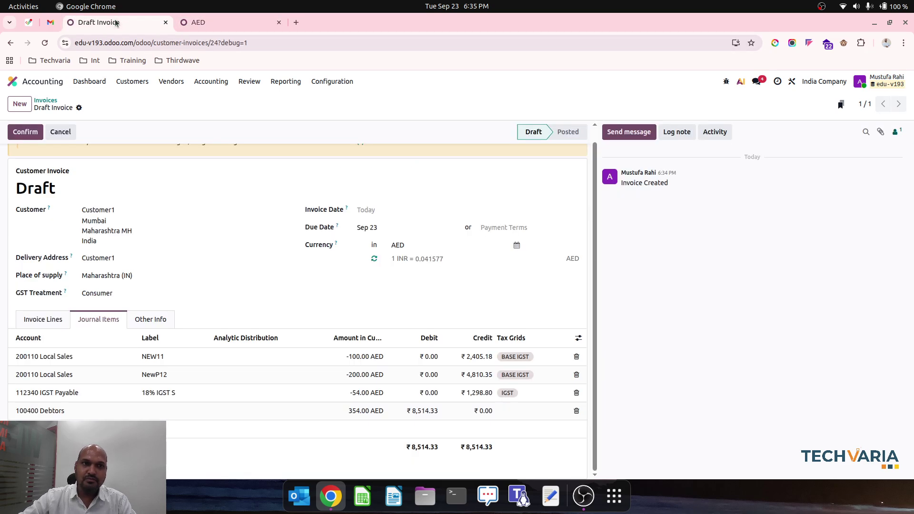
Post the AED invoice as INV/25-26/0006, keeping the 0.041577 rate
left_click(455, 258)
left_click(455, 258)
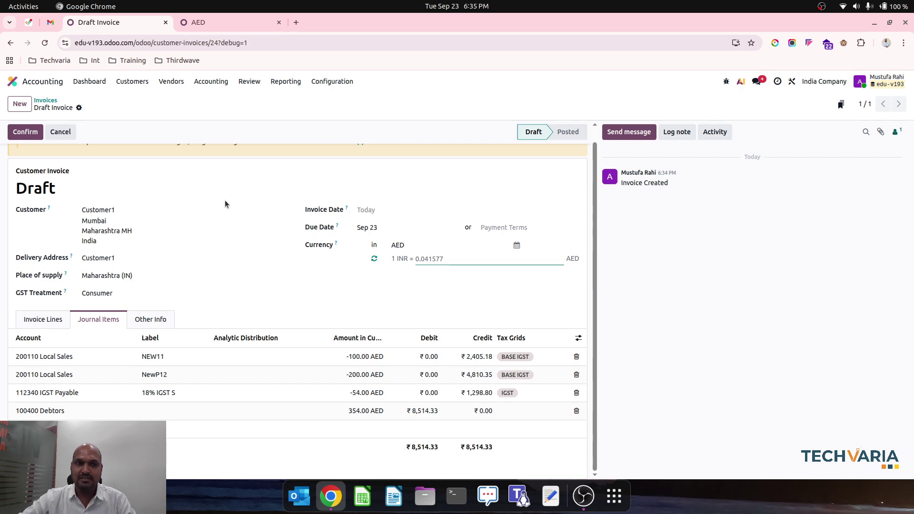
left_click(25, 132)
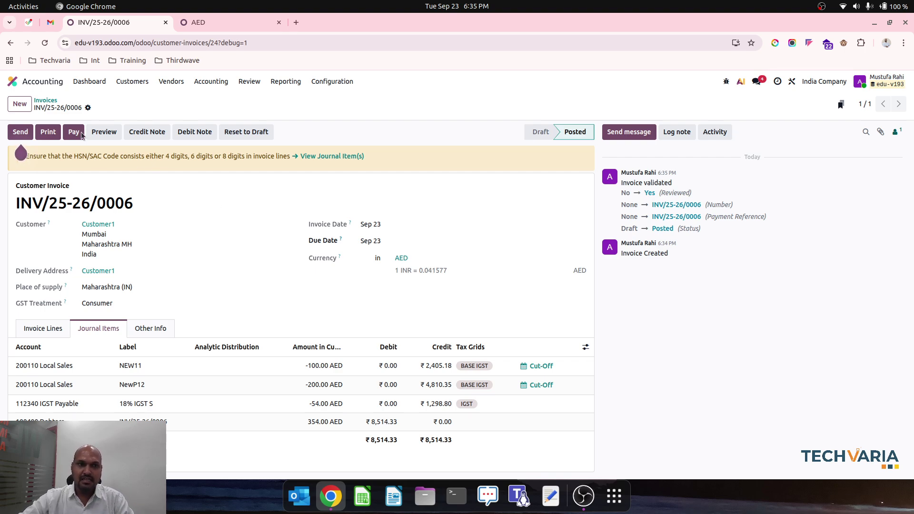
Start a new AED invoice for Customer2 with one line priced 100
left_click(20, 104)
left_click(129, 195)
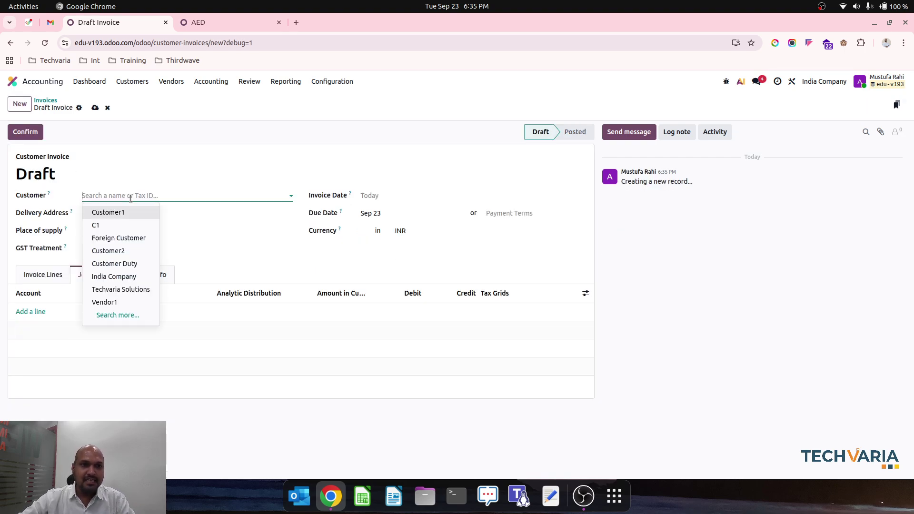
left_click(128, 250)
left_click(437, 231)
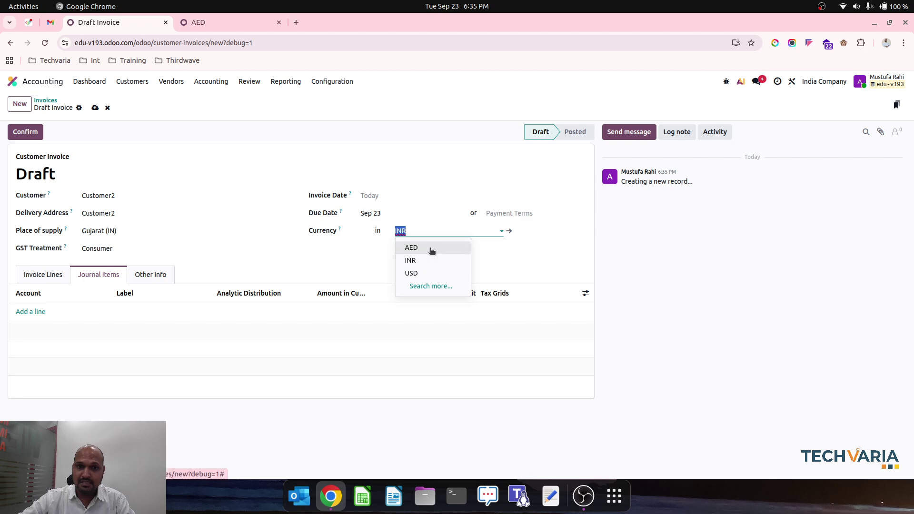
left_click(430, 246)
left_click(31, 312)
left_click(42, 275)
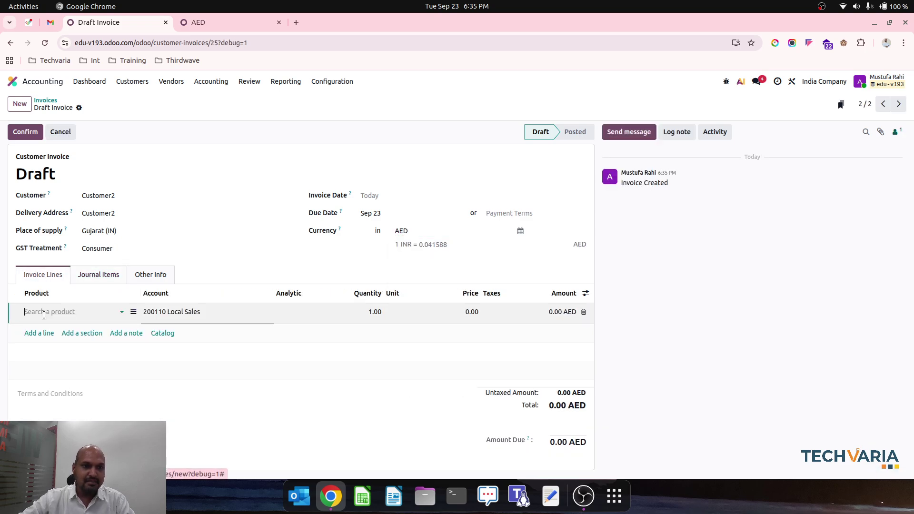
left_click(378, 313)
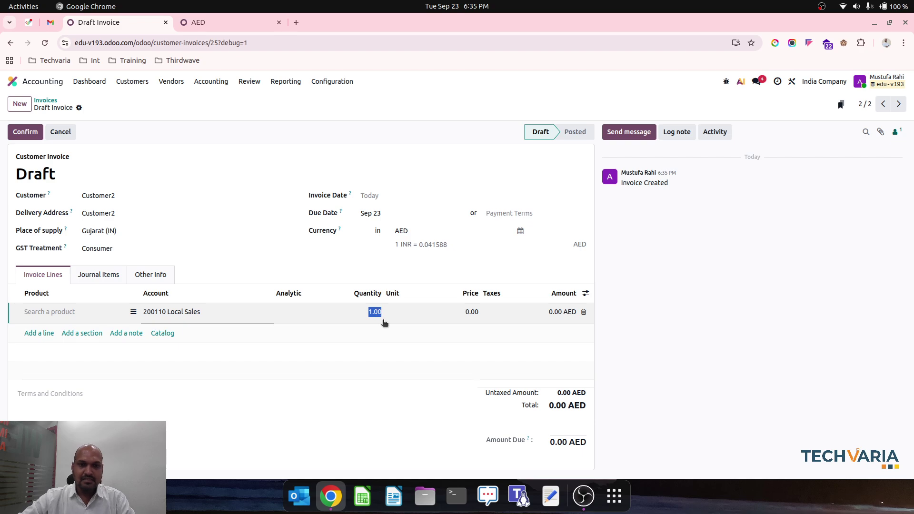
left_click(461, 315)
type("100")
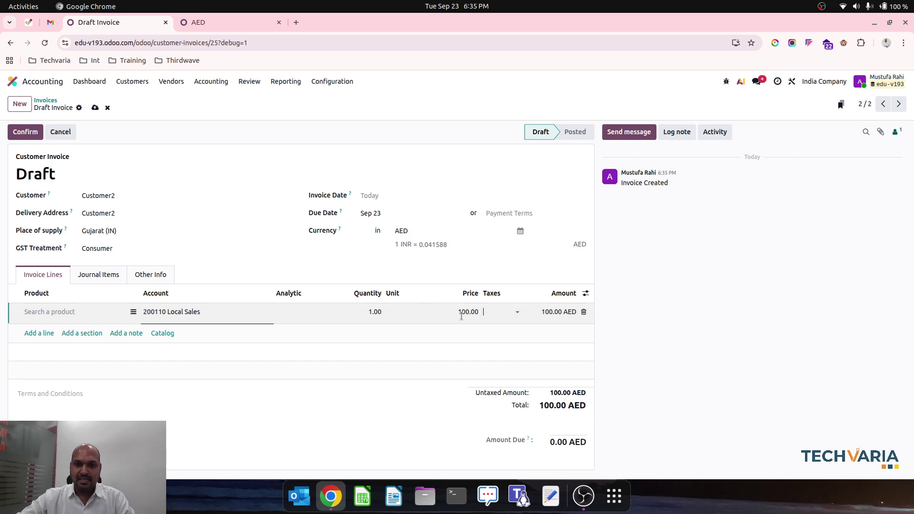
Override the invoice's exchange rate to 0.041580 under Journal Items and save
left_click(101, 275)
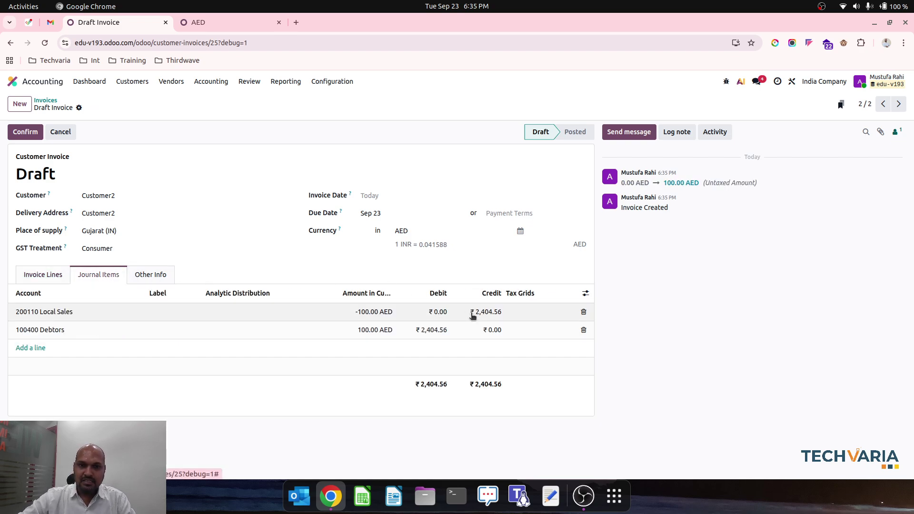
left_click(457, 245)
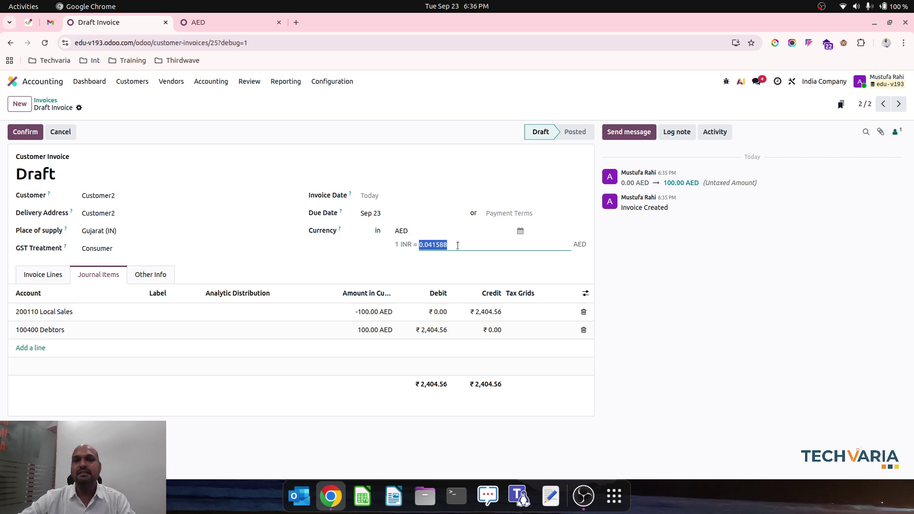
left_click(458, 246)
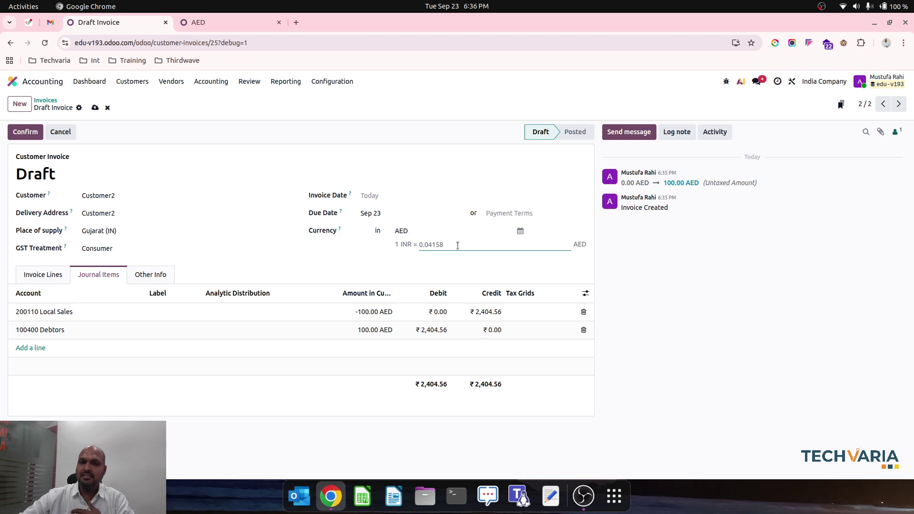
left_click(453, 270)
left_click(95, 108)
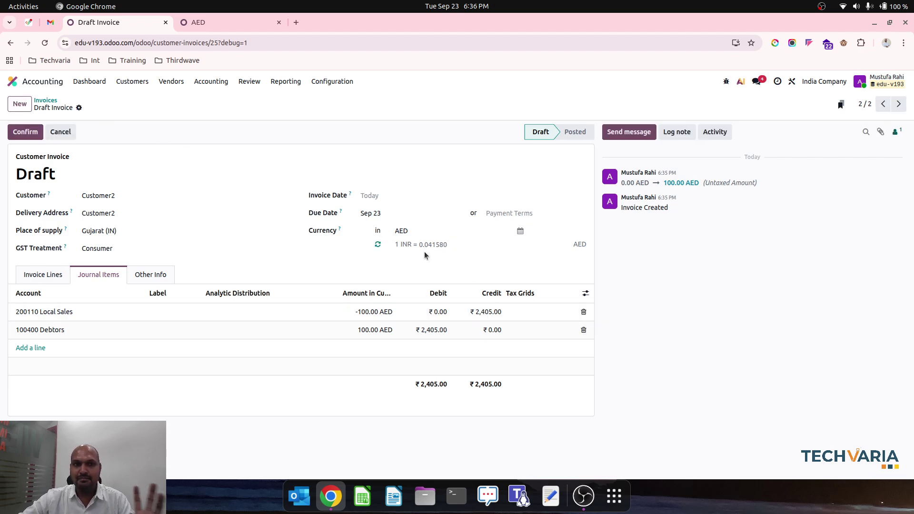
left_click(171, 82)
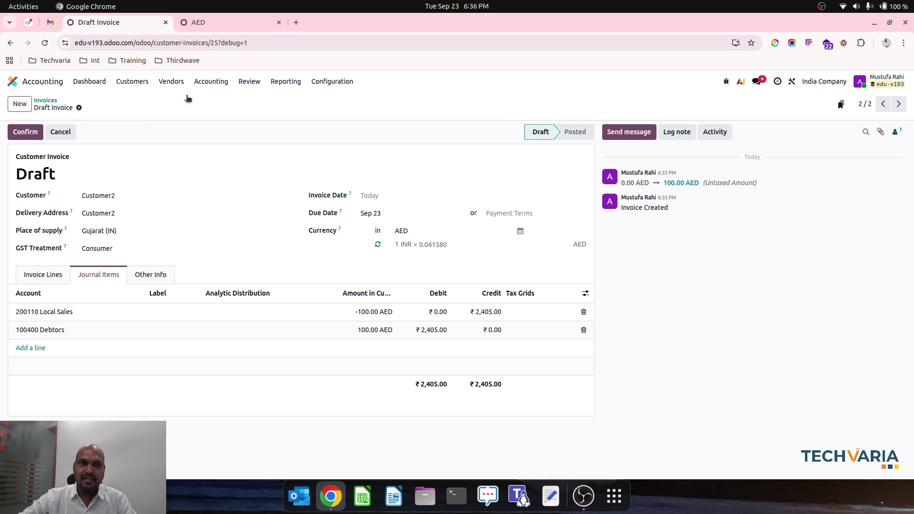
left_click(188, 98)
Start a new USD vendor bill for Vendor2 with one line priced 100.00
left_click(21, 105)
left_click(212, 197)
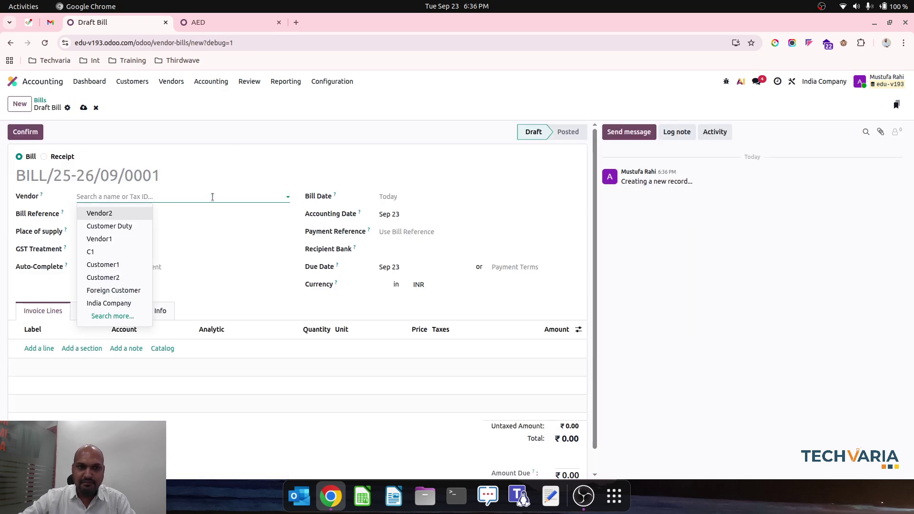
left_click(117, 215)
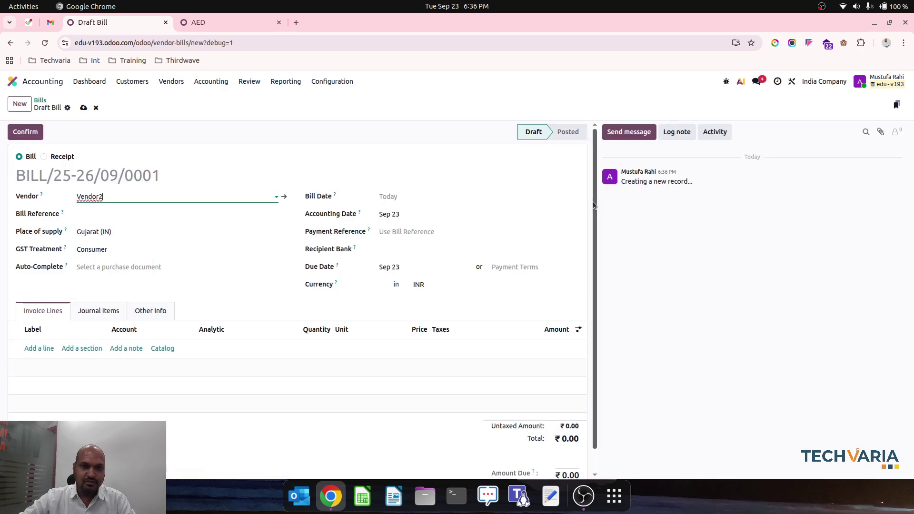
left_click(443, 285)
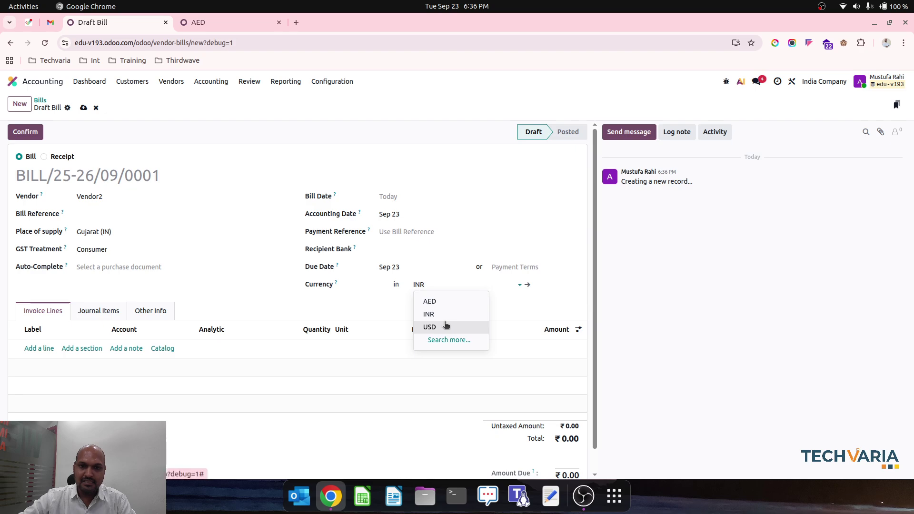
left_click(435, 327)
left_click(38, 363)
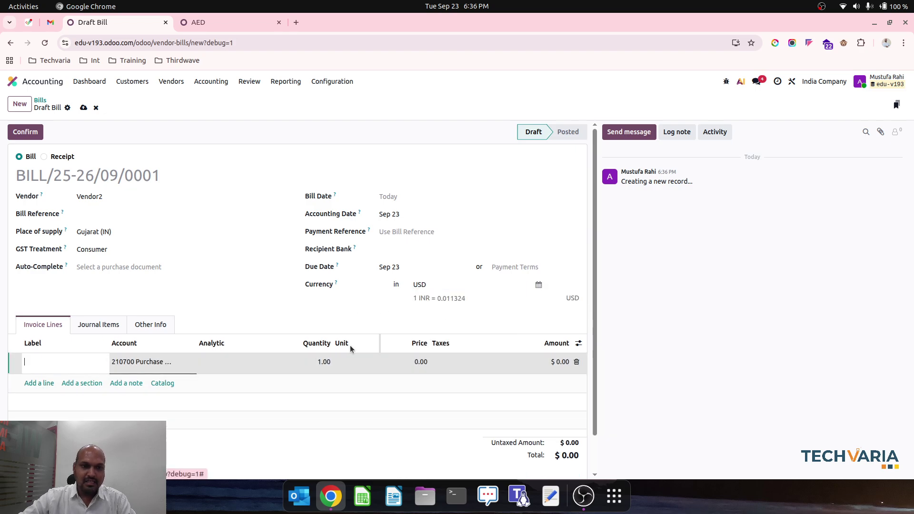
left_click(405, 365)
type("10")
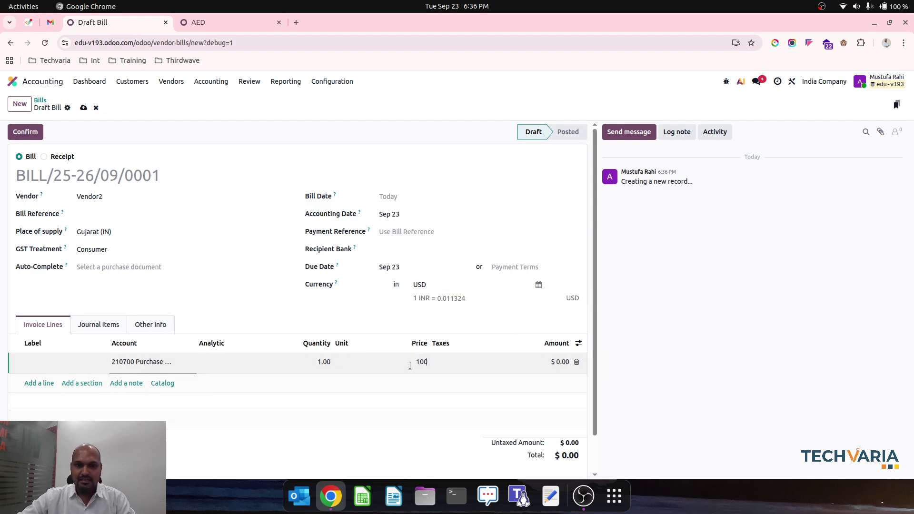
left_click(436, 330)
Set the bill's exchange rate to 0.011320, save, and post it
left_click(99, 324)
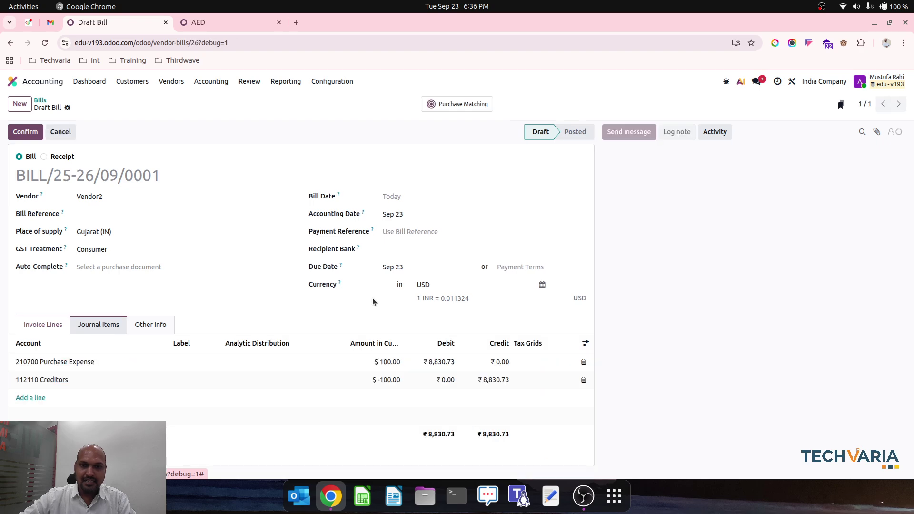
left_click(482, 297)
left_click(481, 297)
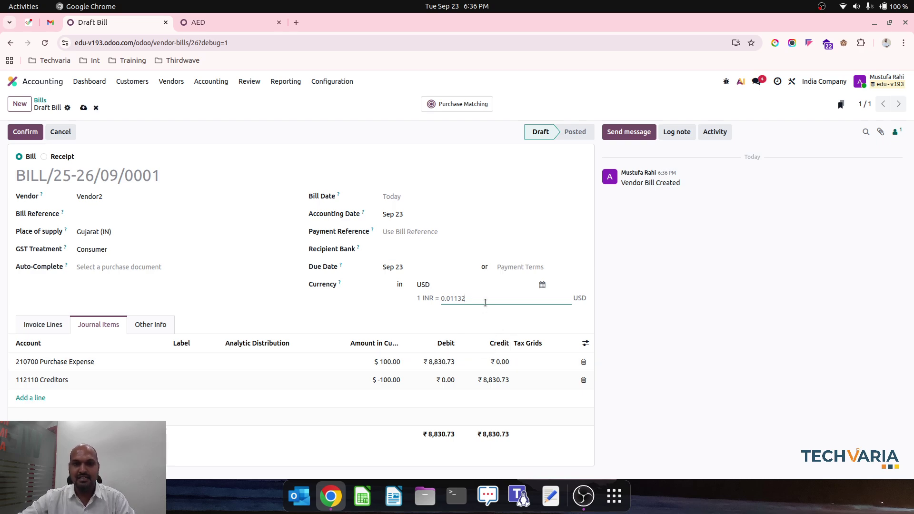
left_click(479, 318)
left_click(83, 108)
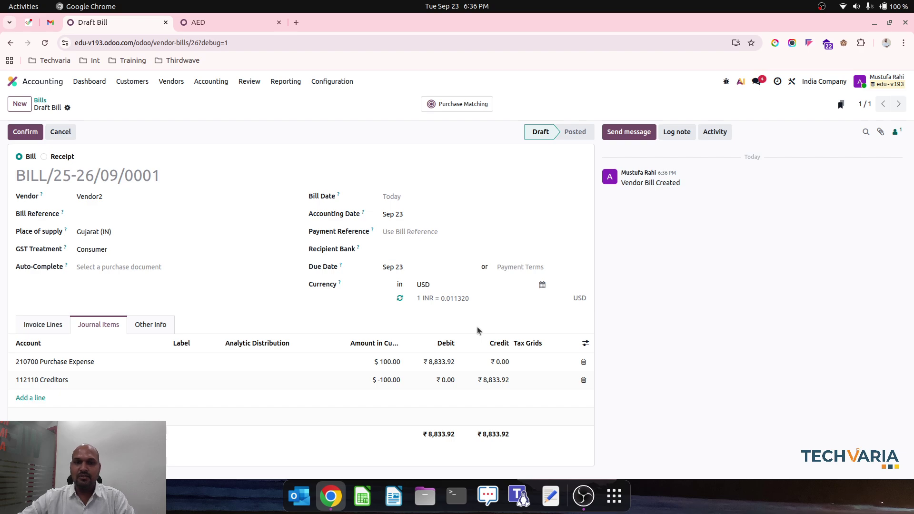
left_click(25, 132)
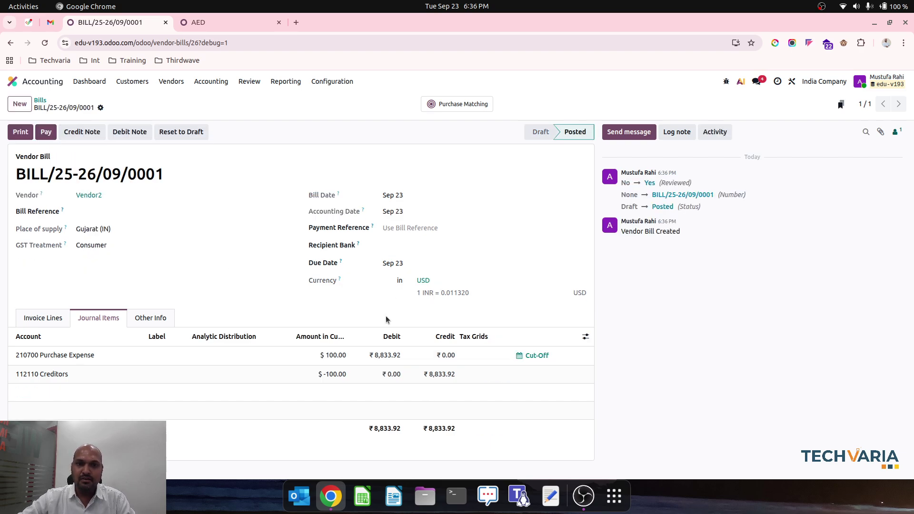
View the bill's Invoice Lines tab with the $100.00 Purchase Expense line
left_click(50, 319)
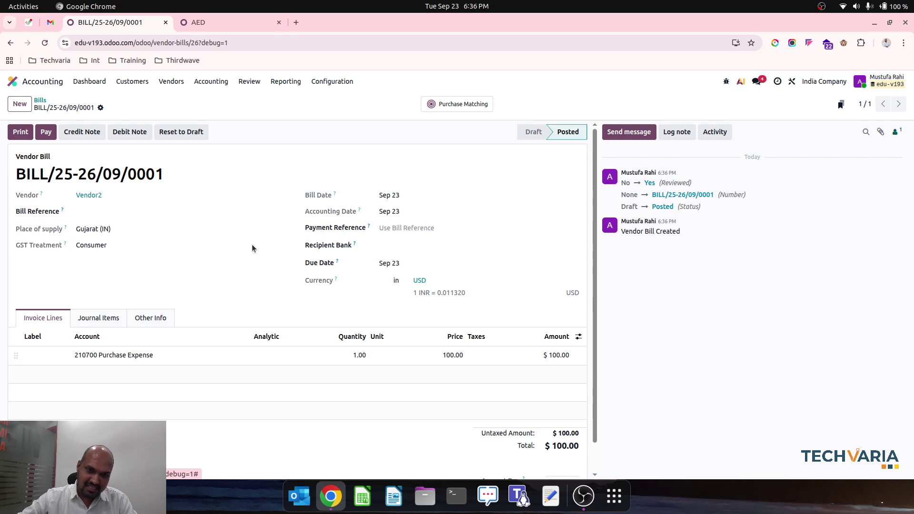